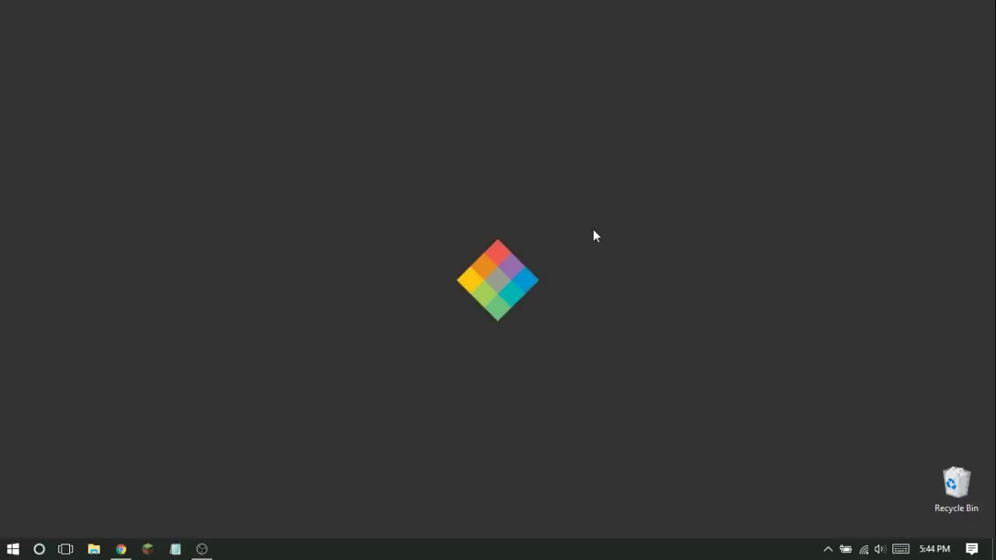
left_click(121, 549)
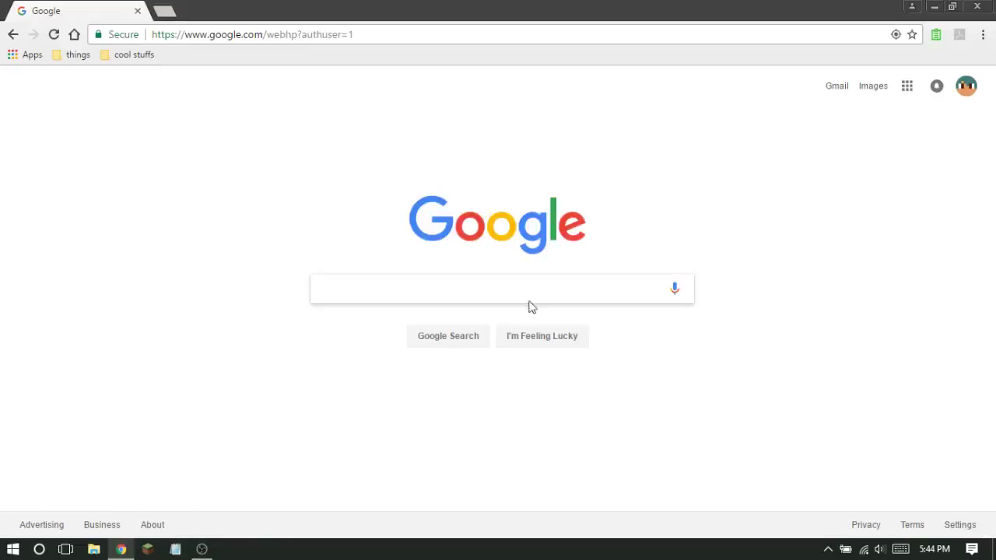
left_click(375, 32)
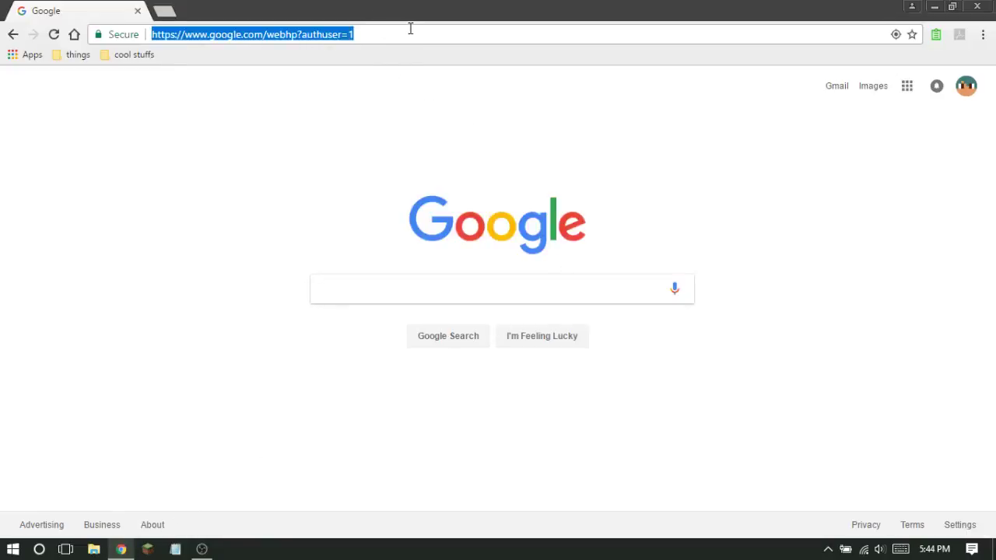
type("http://www.mediafire.com/file/oqoux0gogsunif3/Dxtory+2.0.127%5BA4%5D.zip")
key("Return")
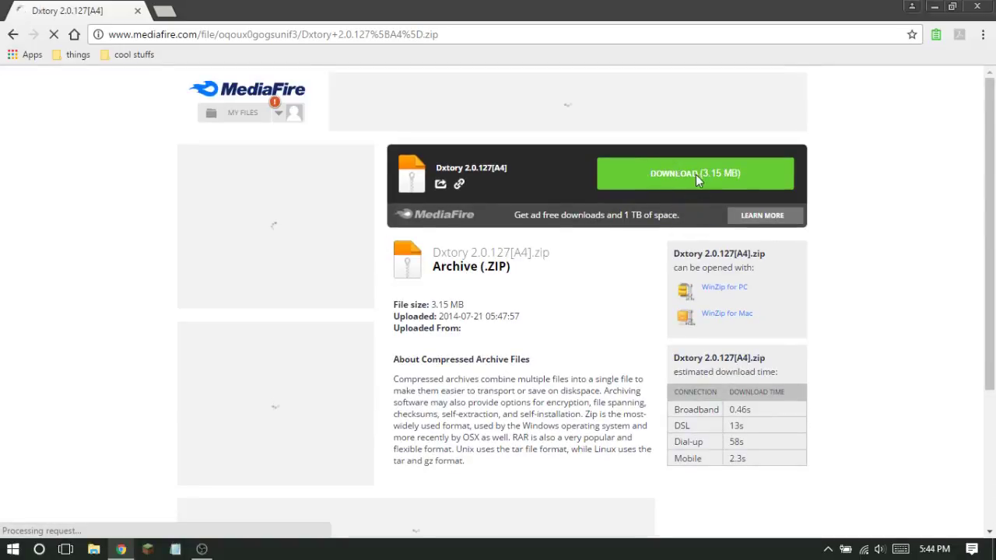
left_click(694, 175)
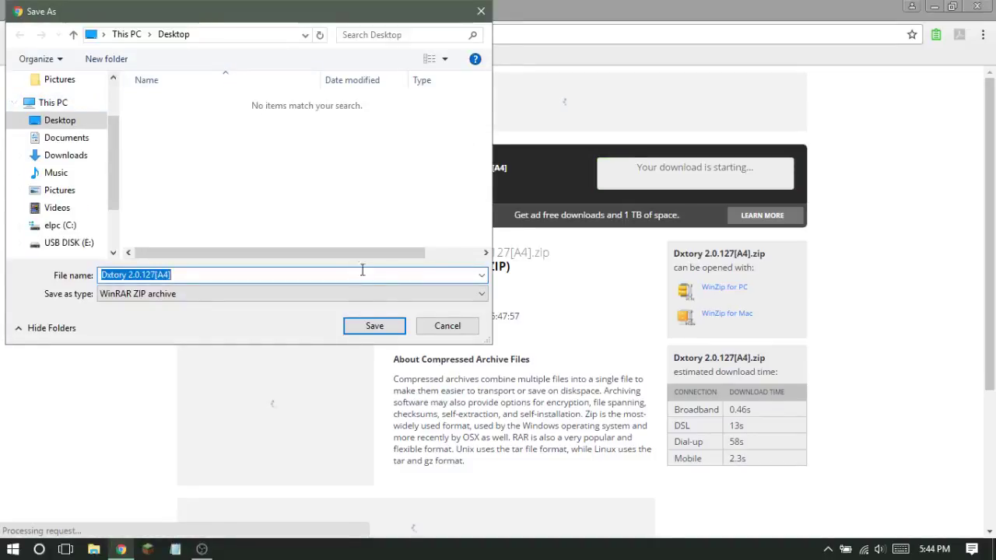
left_click(354, 329)
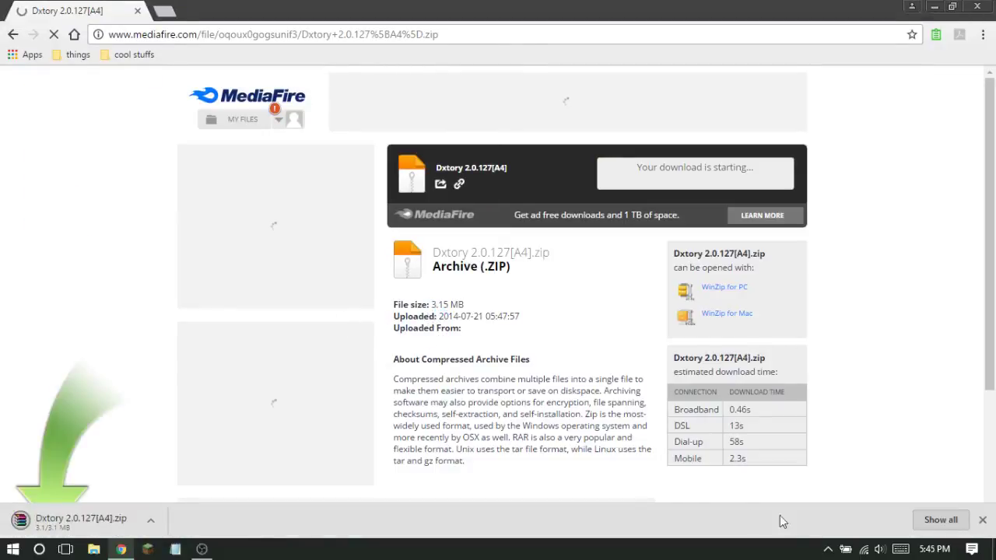
- Show the desktop and move the downloaded Dxtory 2.0.127[A4] archive out of the corner into free space
key("super+d")
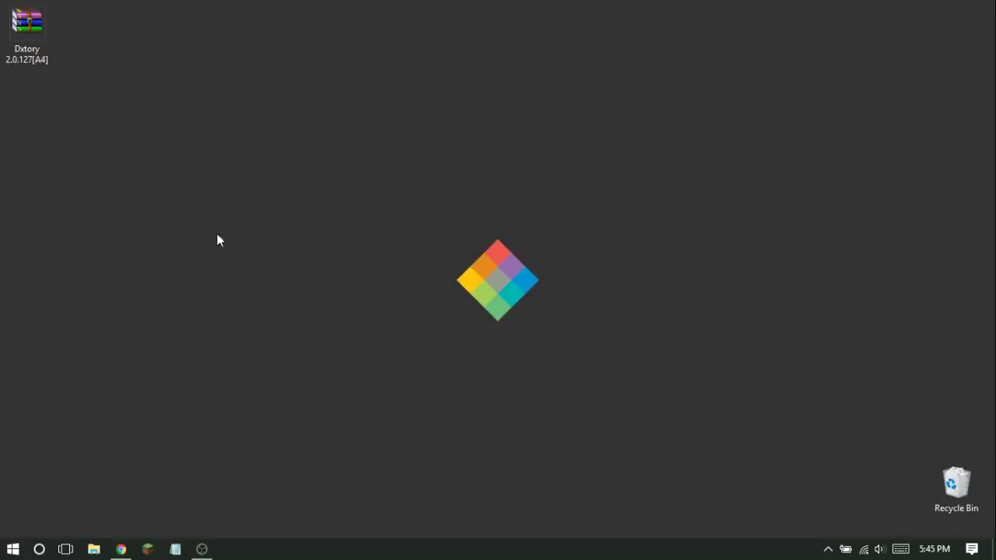
left_click_drag(28, 28, 128, 109)
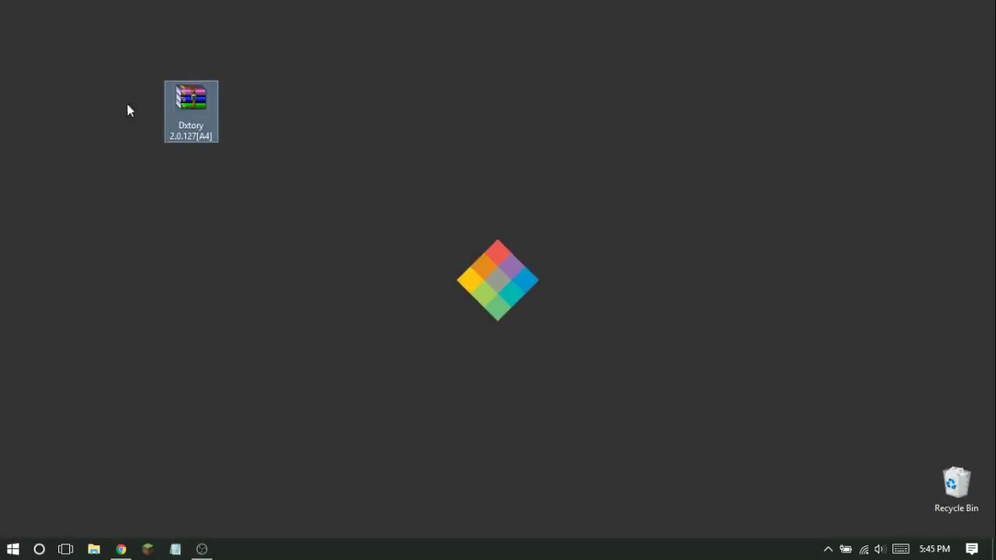
left_click(321, 118)
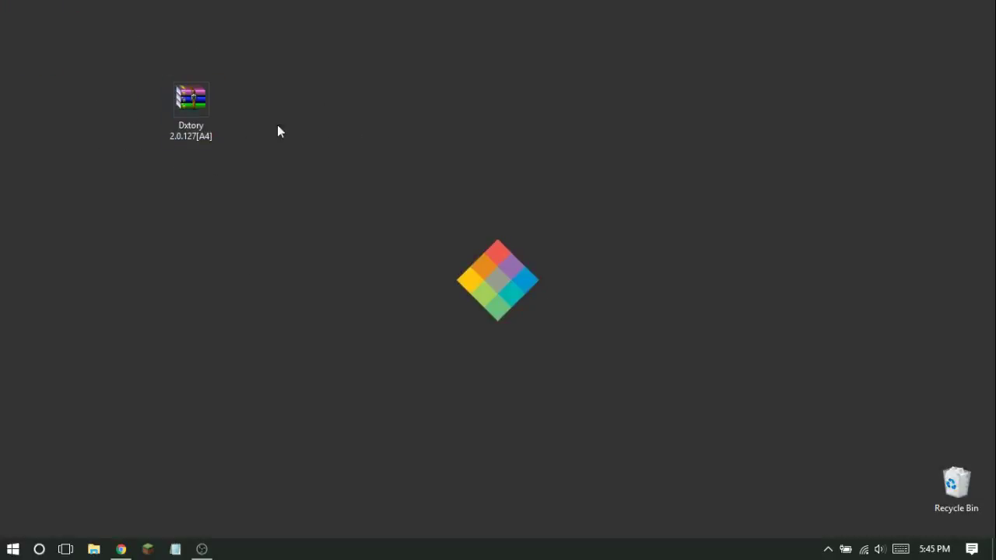
- Extract the Dxtory 2.0.127[A4] archive with WinRAR into a Desktop folder of the same name, keeping the default extraction options
double_click(190, 109)
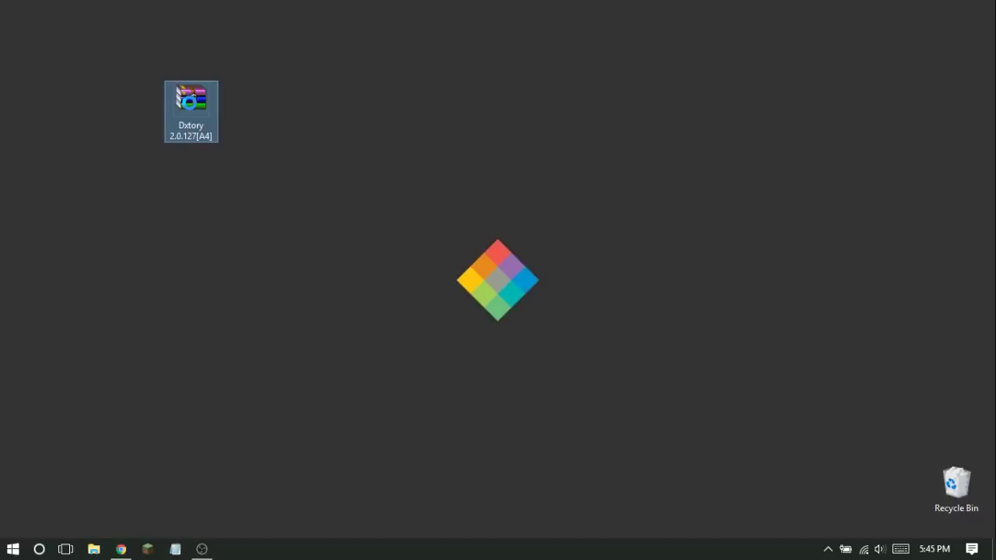
right_click(190, 102)
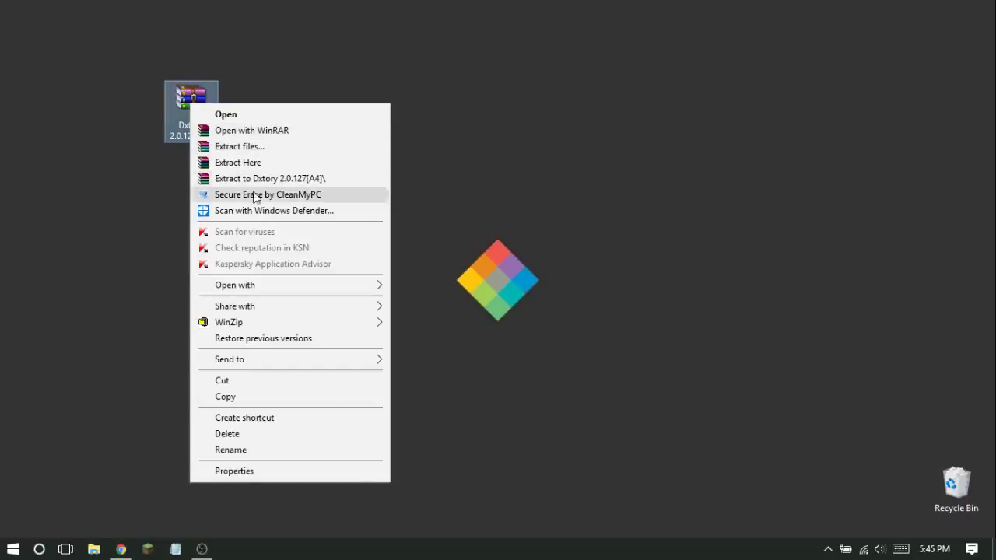
left_click(246, 148)
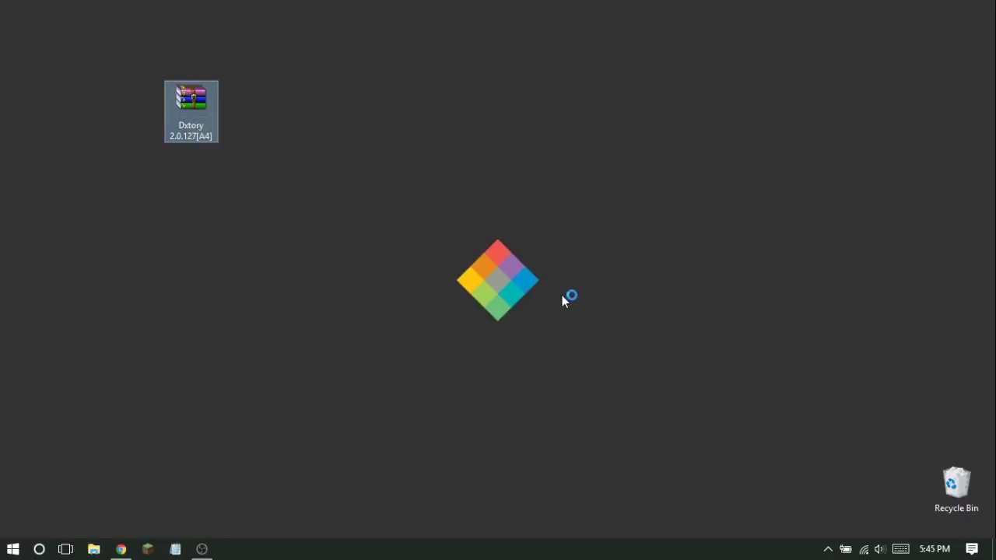
left_click(553, 341)
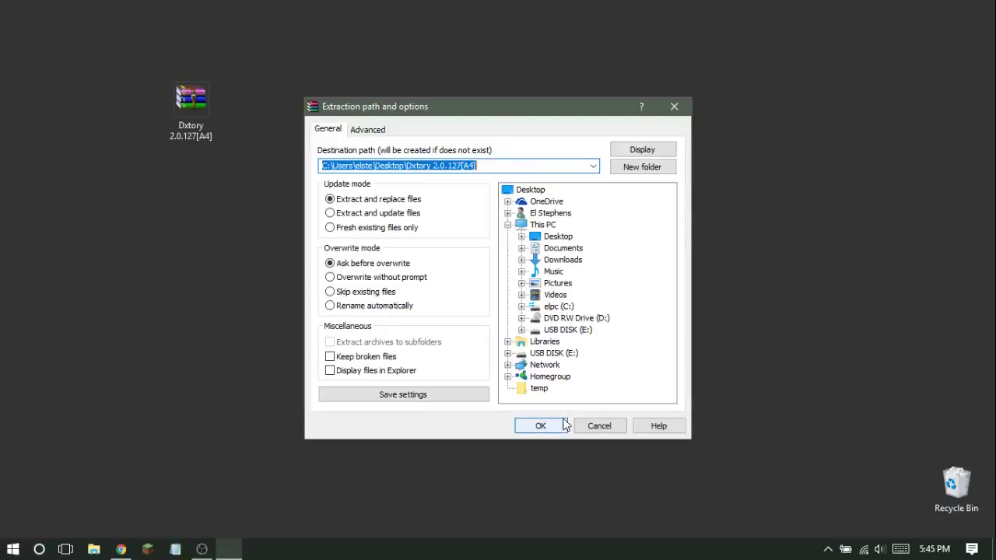
left_click(554, 423)
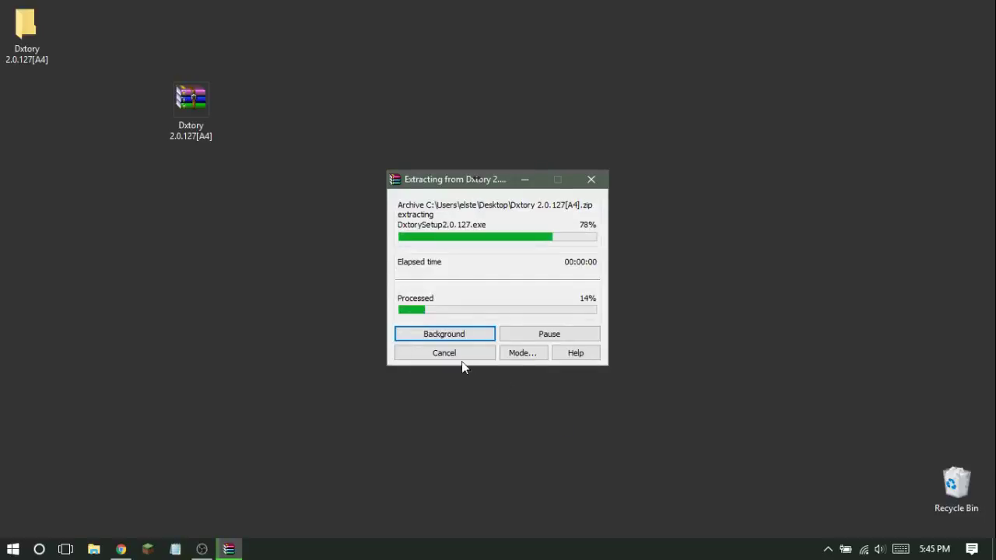
- Open the inner Dxtory 2.0.127[A4] folder of the extracted files and move DxtoryLicenceFile from it onto the desktop
left_click_drag(26, 31, 360, 211)
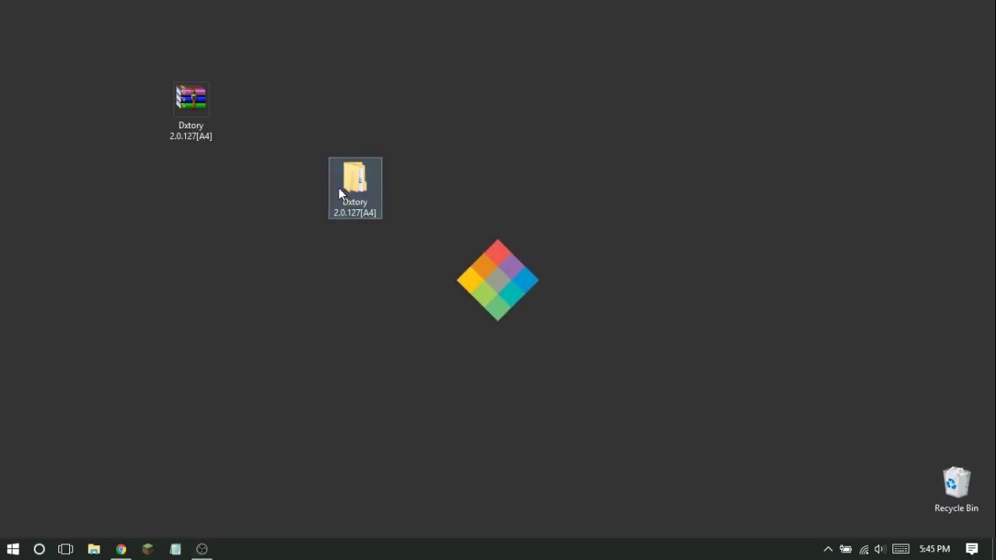
double_click(346, 195)
double_click(626, 250)
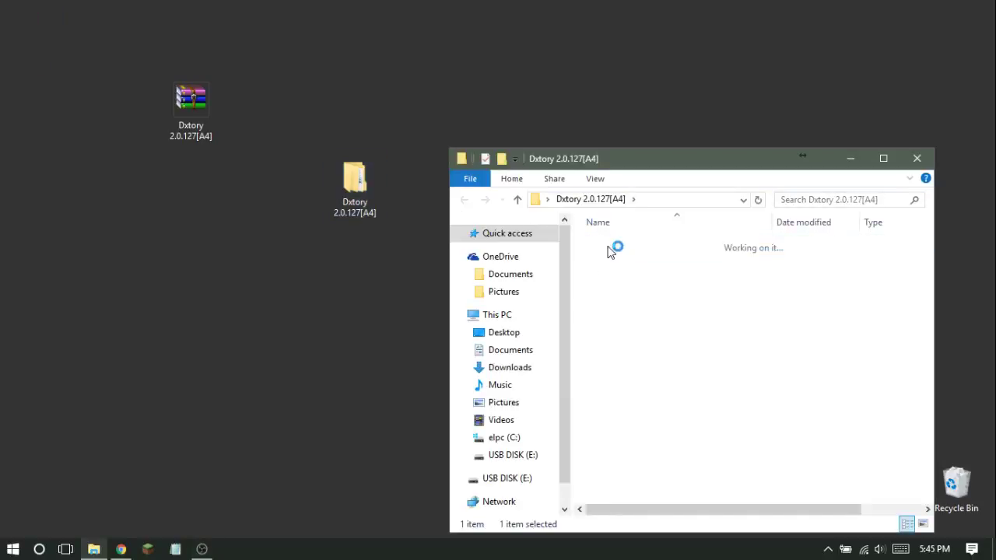
left_click_drag(605, 162, 565, 133)
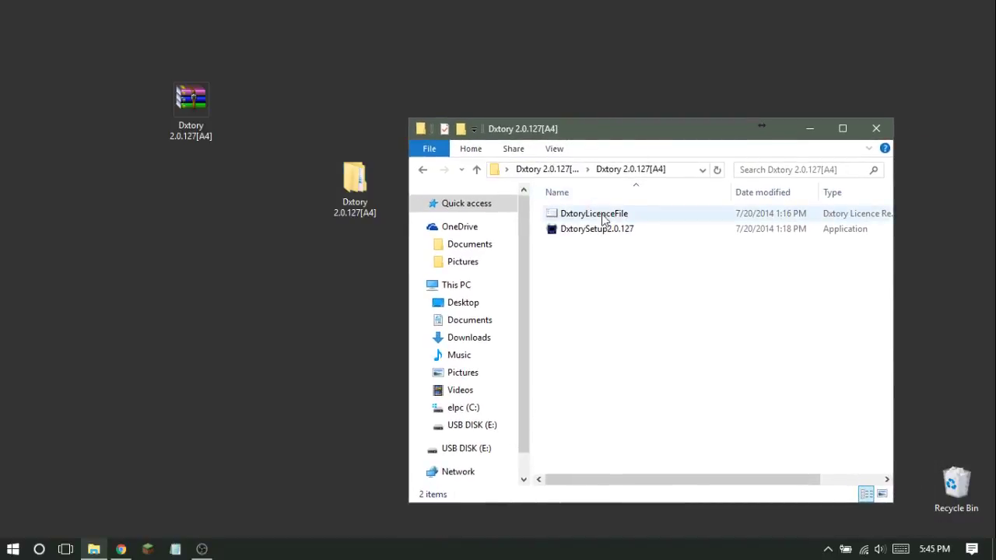
left_click_drag(603, 218, 289, 277)
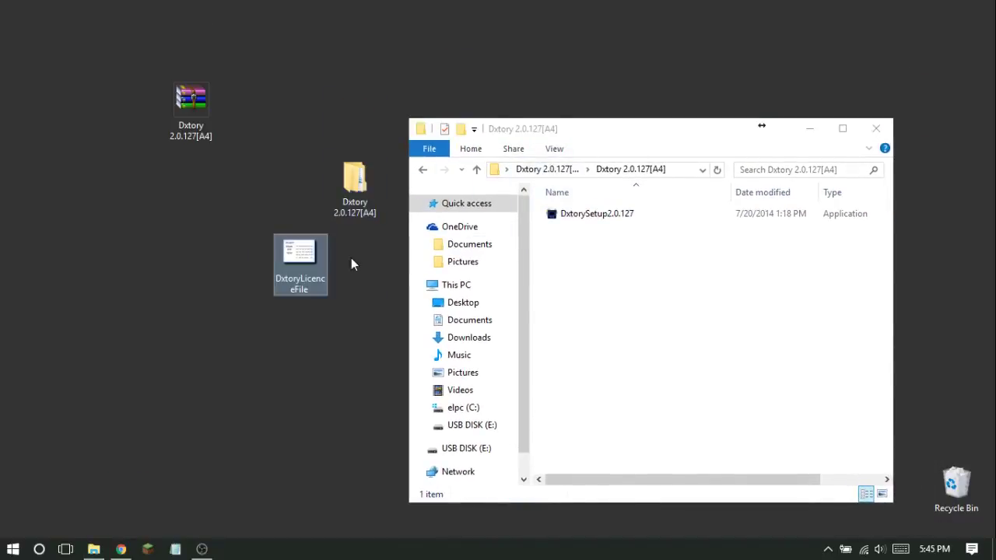
- Run DxtorySetup2.0.127 with permission to make changes and choose English as the setup language
left_click(589, 217)
double_click(589, 215)
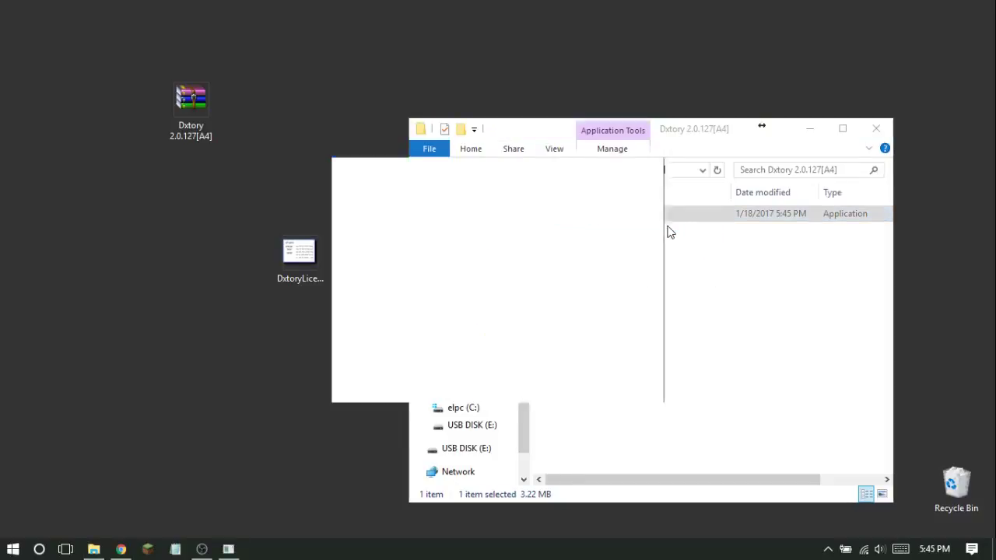
left_click(418, 375)
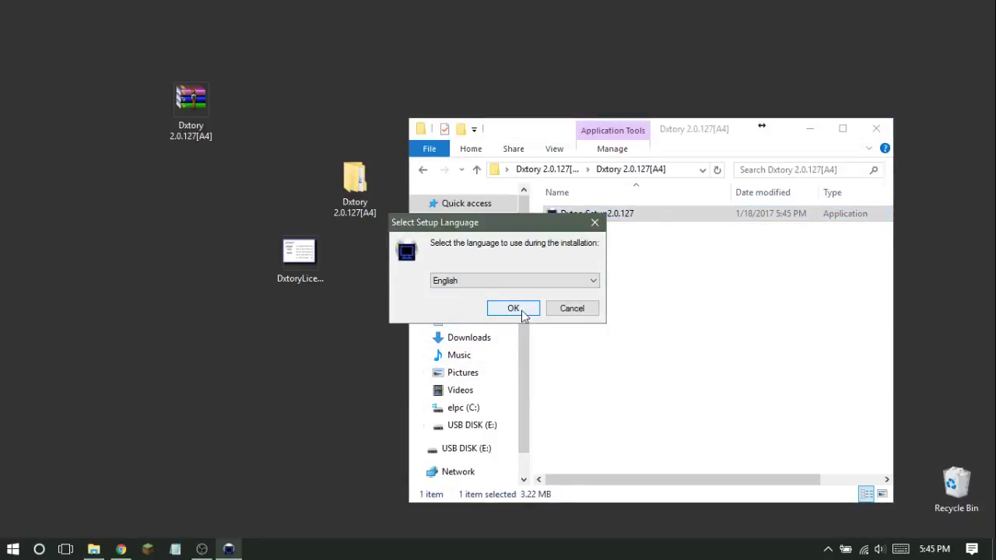
left_click(514, 310)
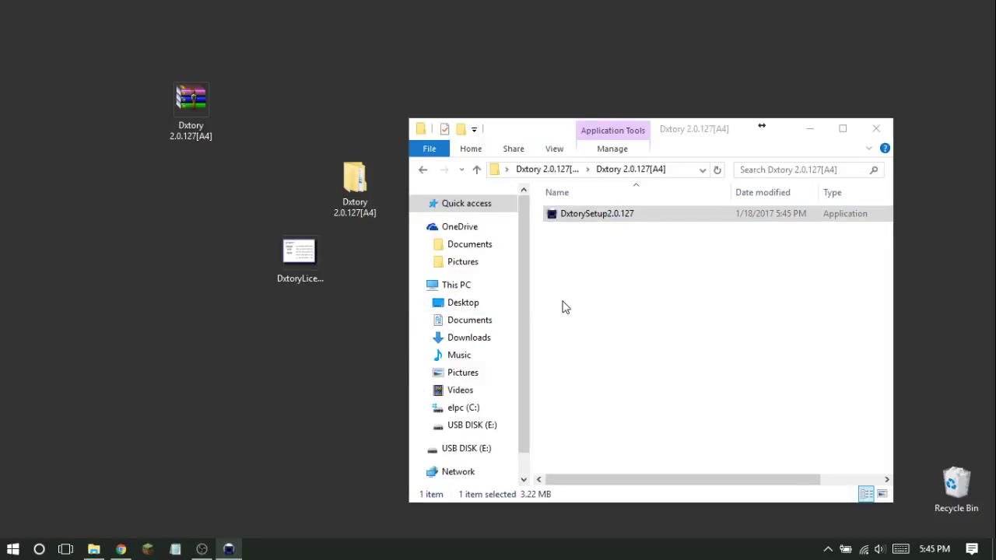
- Accept the license agreement and keep the default Dxtory2.0 destination, with the desktop icon and login update check enabled
left_click(587, 391)
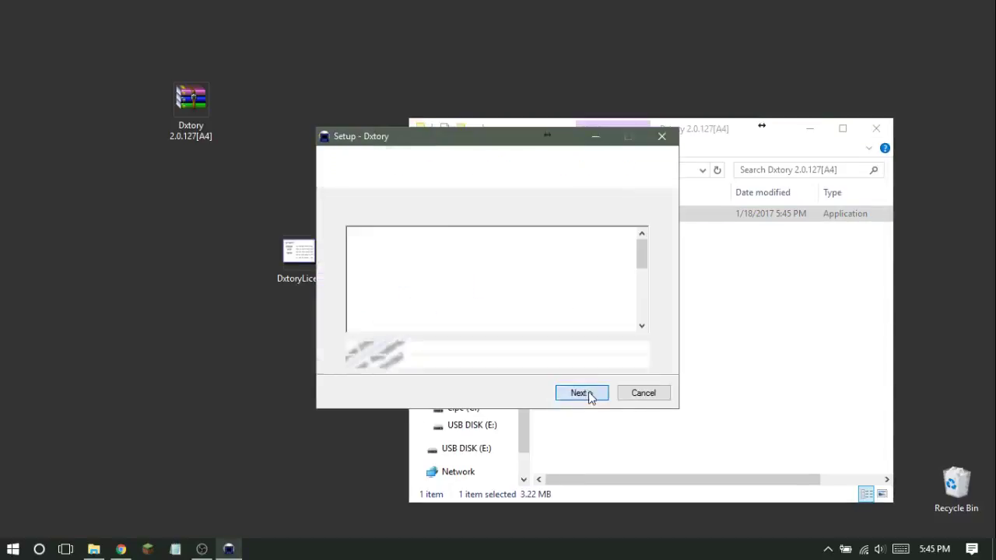
left_click(420, 350)
left_click(575, 394)
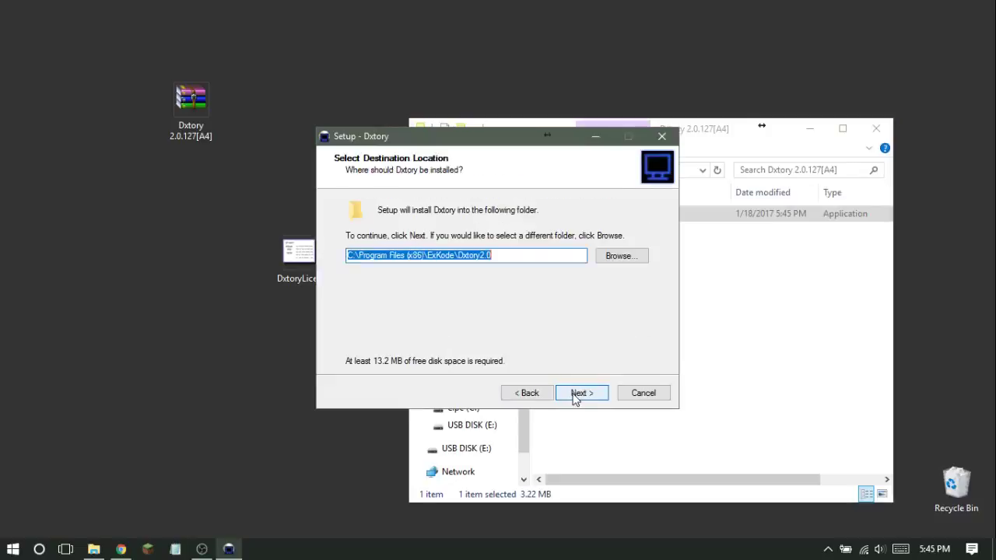
left_click(576, 394)
left_click(576, 395)
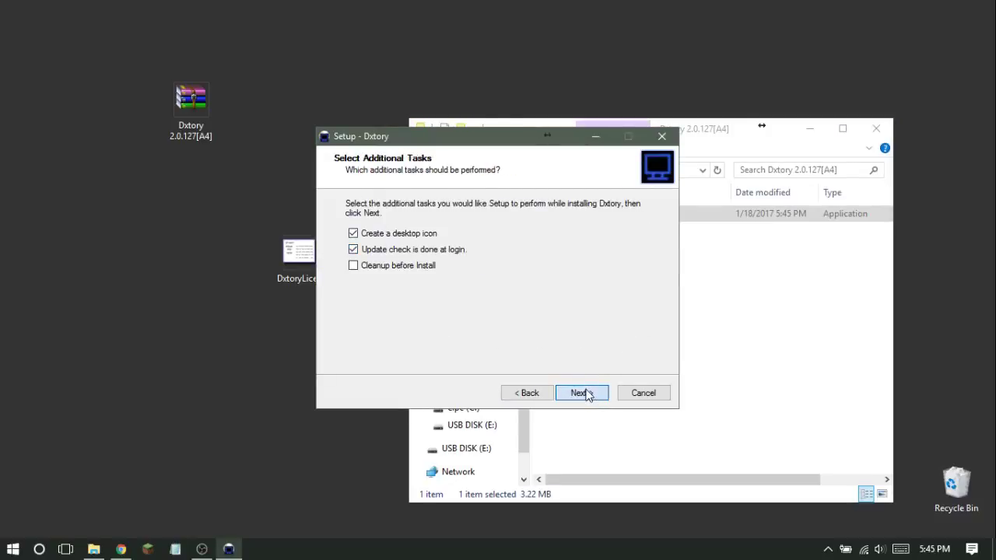
left_click(583, 393)
left_click(583, 393)
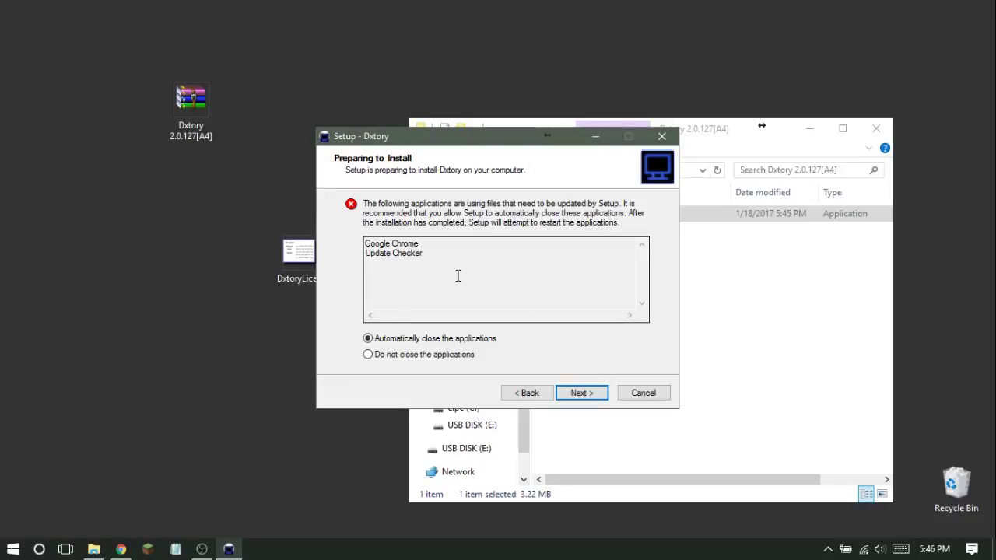
- Install Dxtory with the conflicting applications closed automatically, cancel the DxtoryVideo.dll copy notice, and finish the setup
left_click(576, 392)
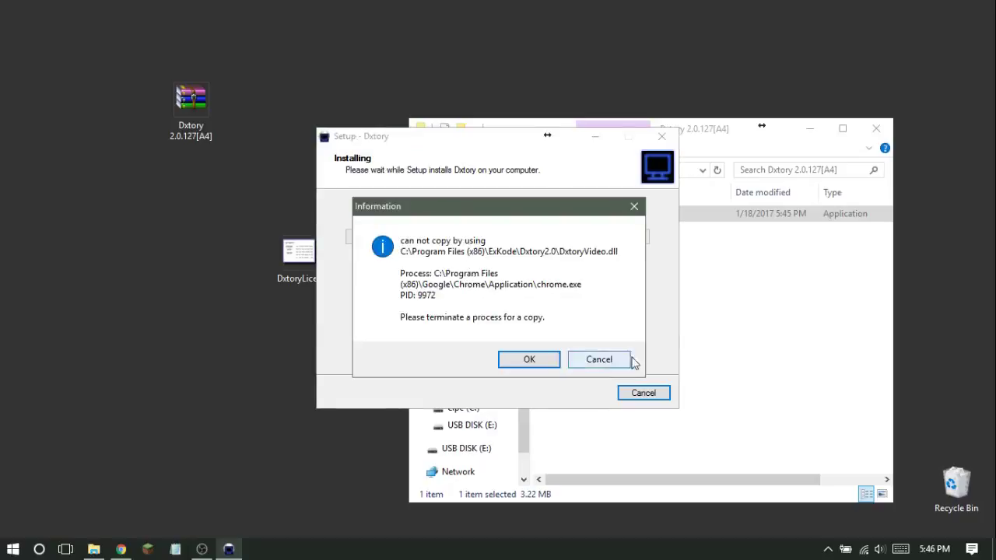
left_click(588, 361)
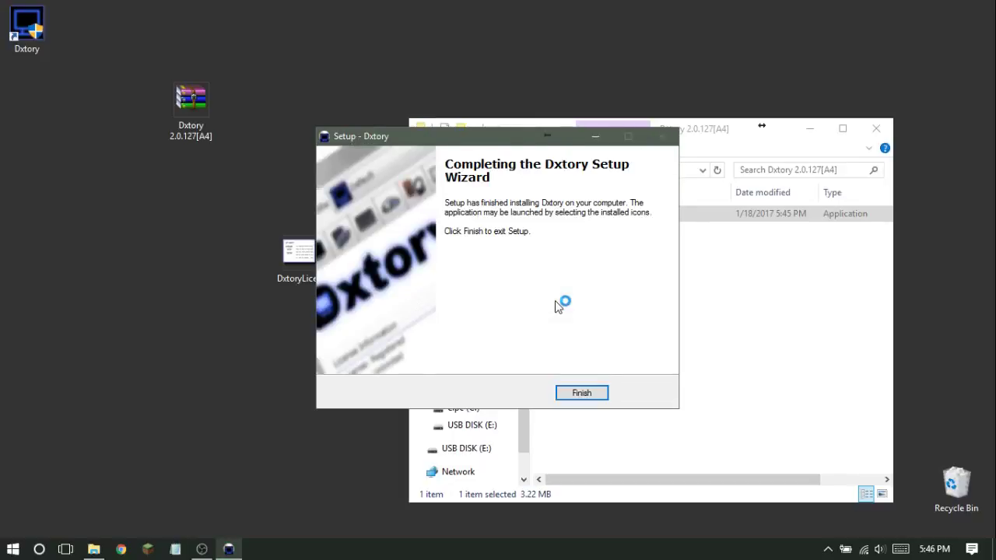
left_click(581, 395)
- Launch Dxtory from its desktop shortcut, allow it to make changes, and run License Register
double_click(30, 31)
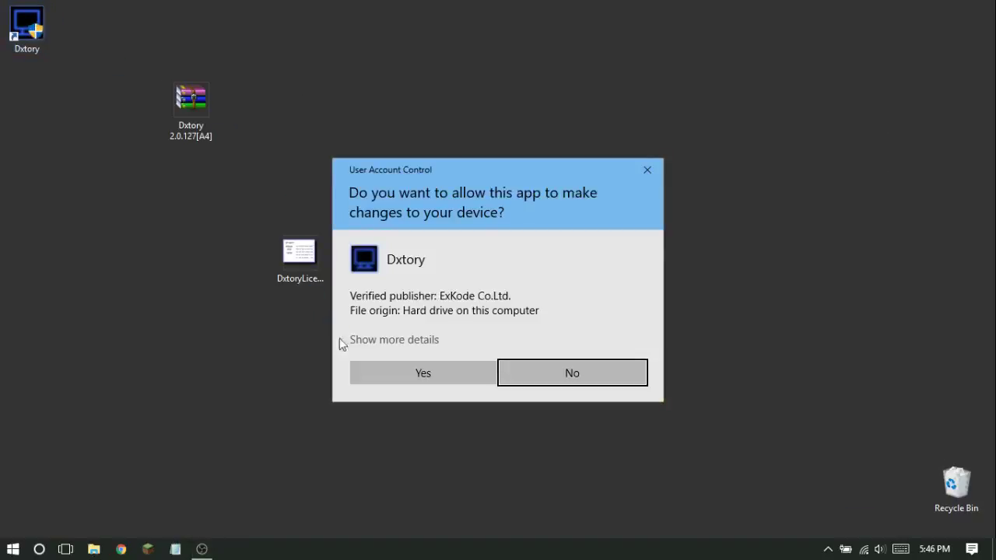
left_click(402, 372)
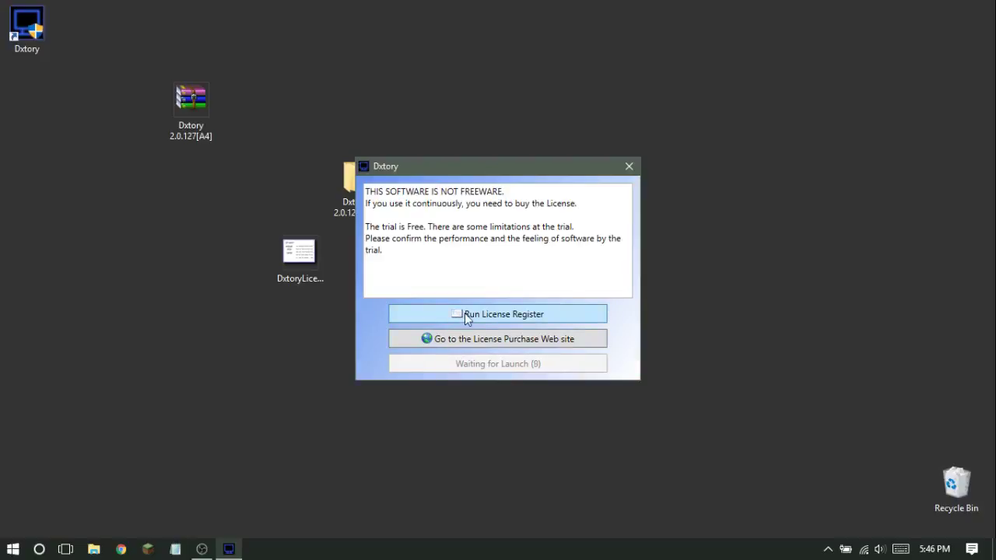
left_click(468, 317)
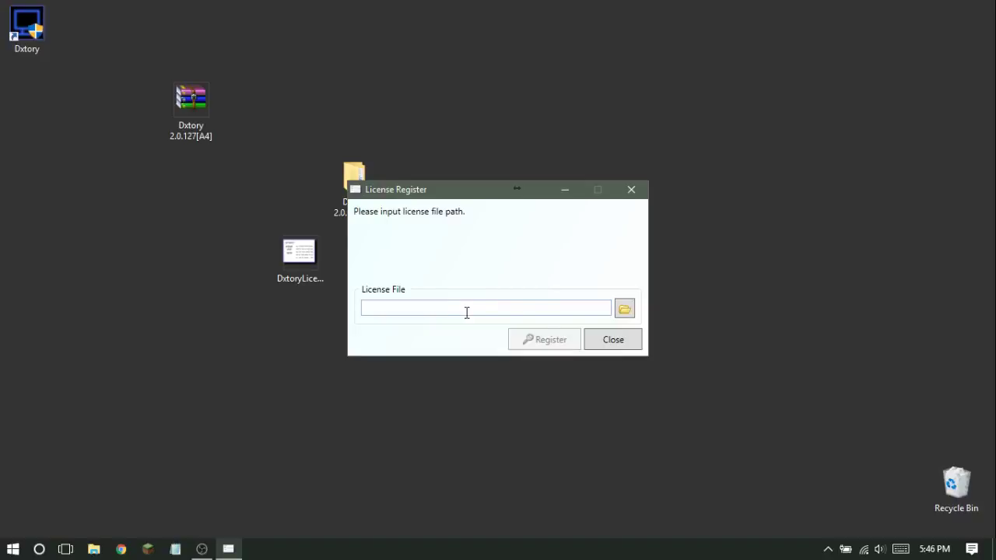
- Select DxtoryLicenceFile from the Desktop as the license file and register it
left_click(624, 310)
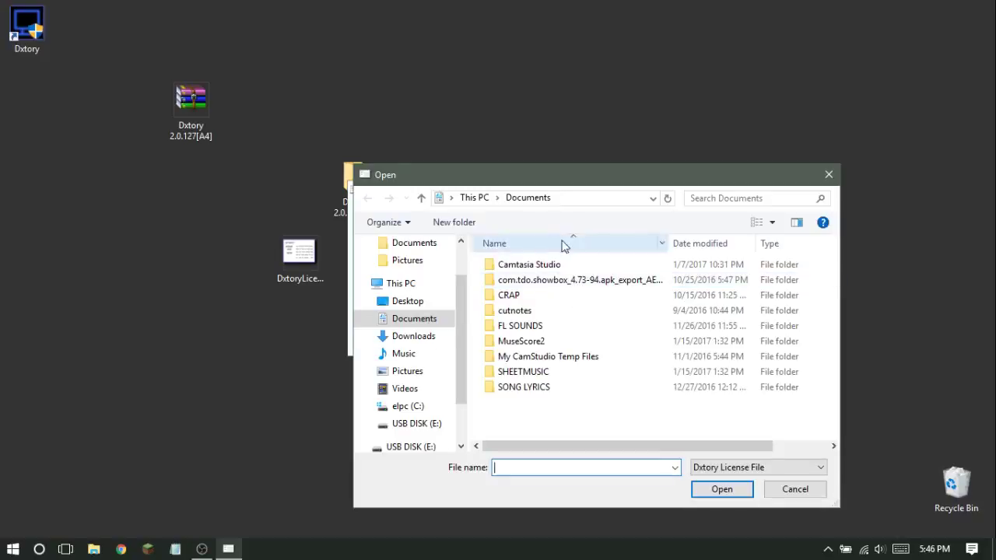
left_click(418, 304)
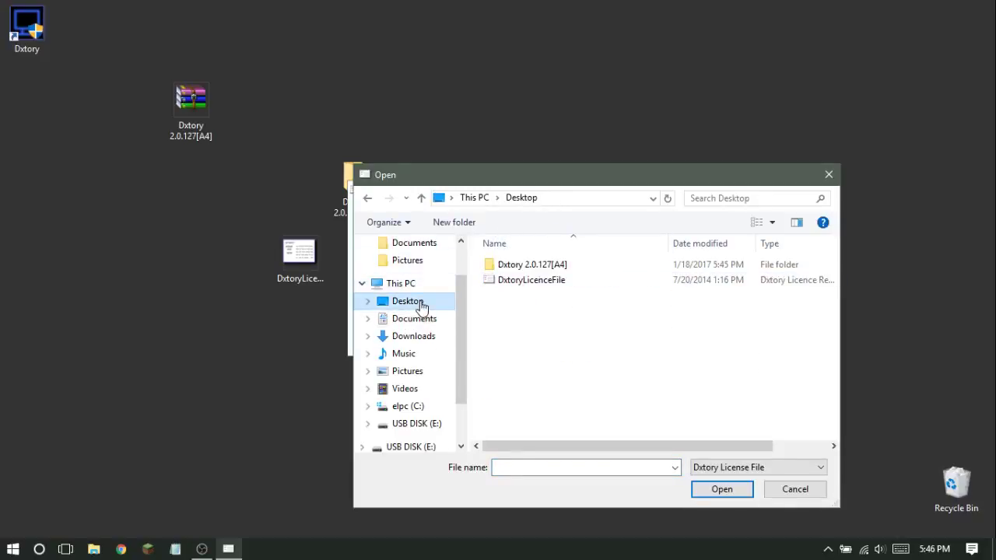
left_click(522, 282)
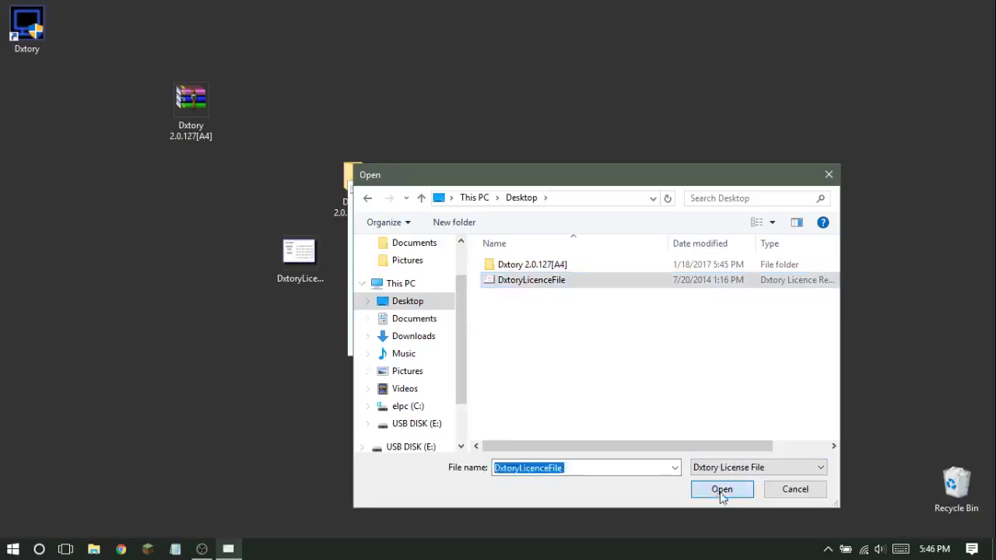
left_click(721, 492)
left_click(539, 340)
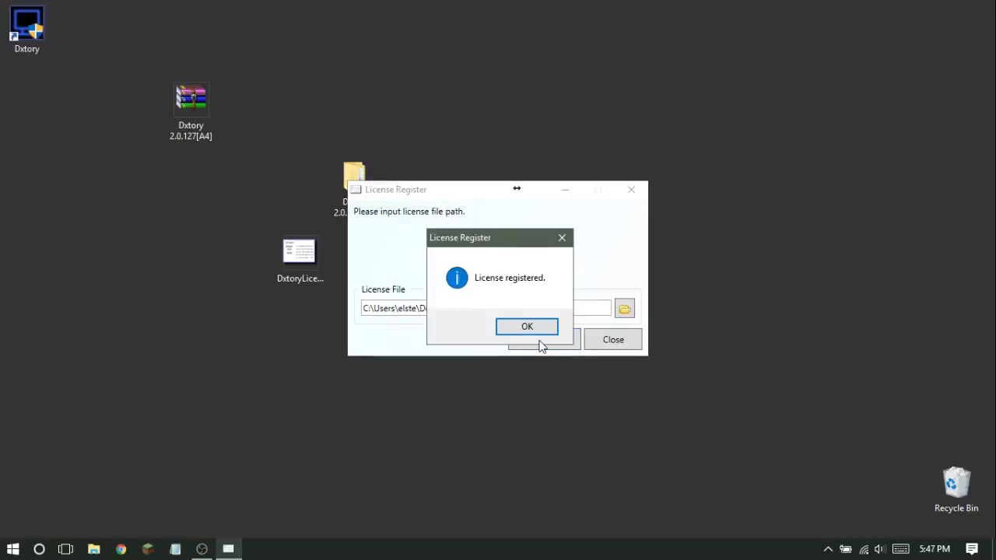
left_click(536, 329)
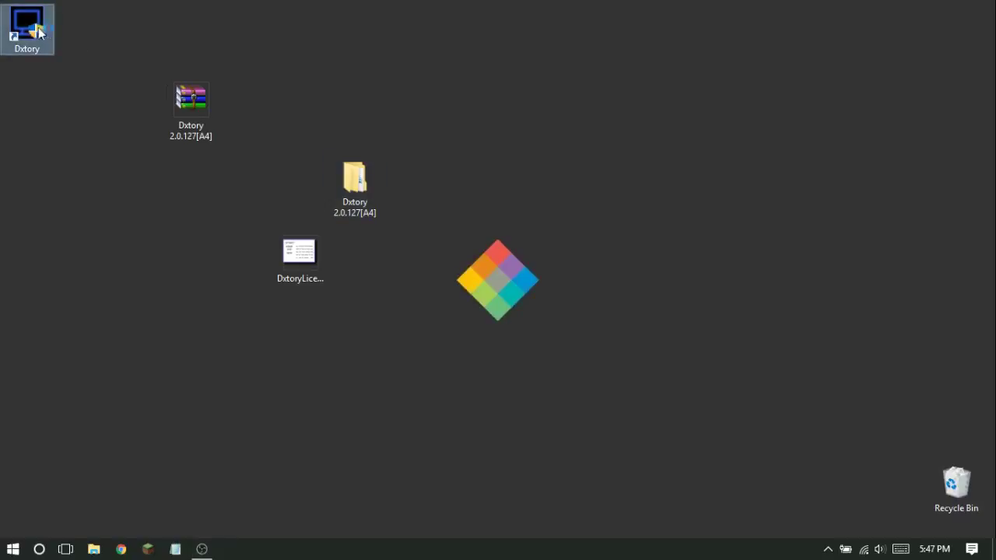
- Relaunch Dxtory from its desktop shortcut and allow it to make changes to the device
left_click(423, 371)
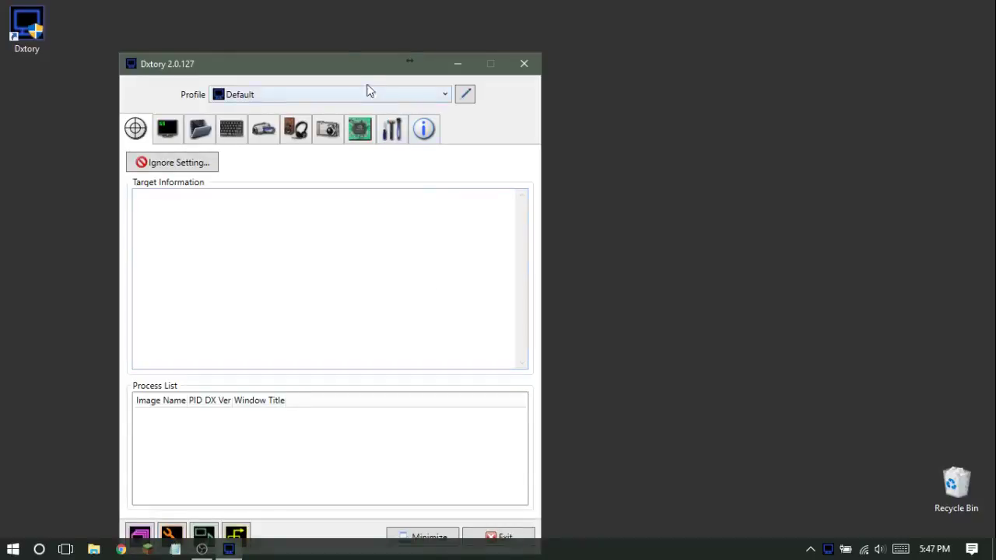
- Set the overlay's non-recording status color to cyan (00FFFF) and its recording status color to magenta
left_click_drag(342, 72, 378, 51)
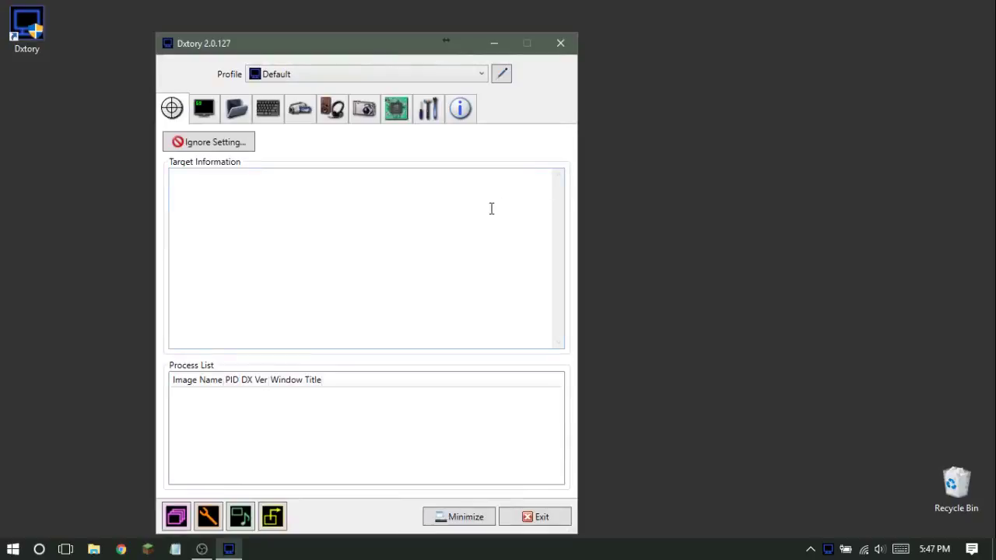
left_click(205, 117)
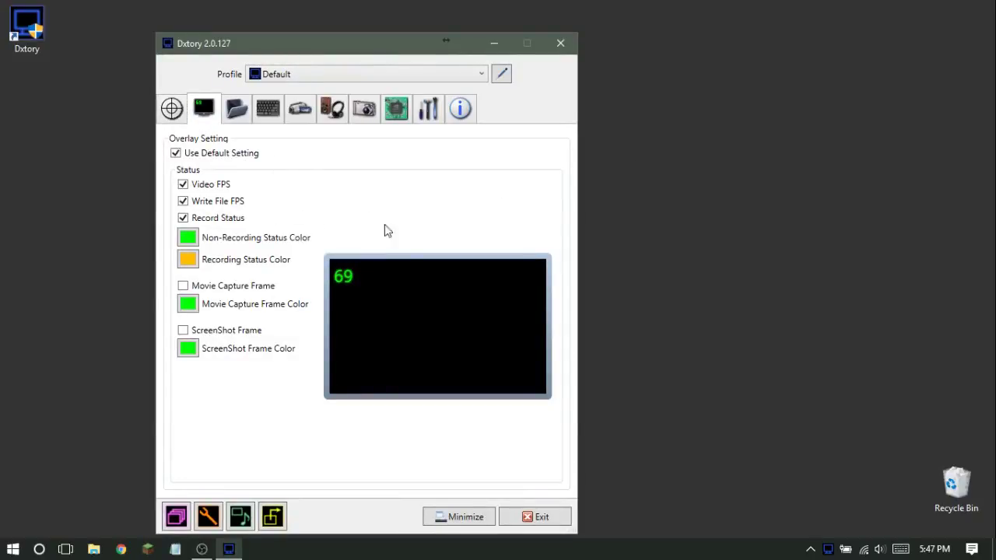
left_click(189, 237)
left_click_drag(226, 322, 438, 332)
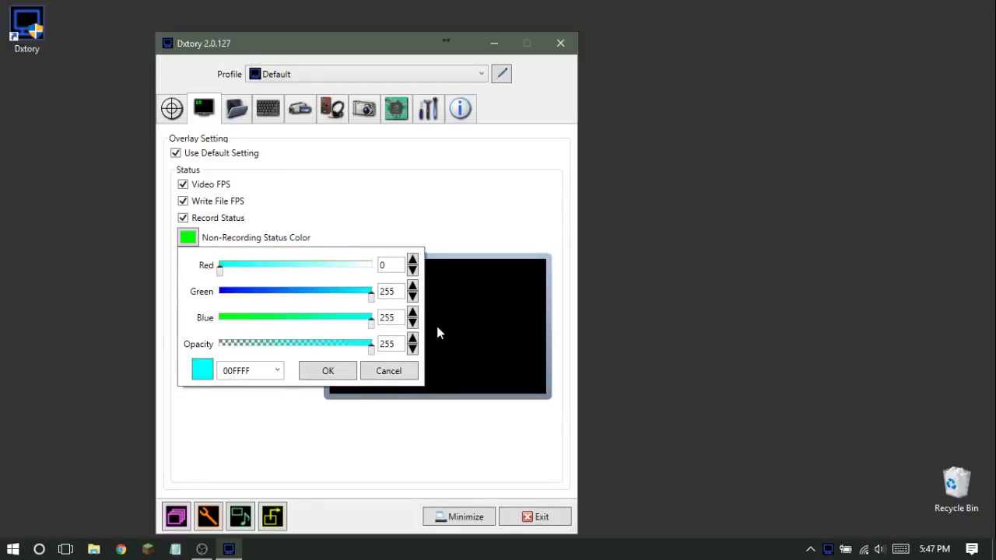
left_click(349, 371)
left_click(189, 259)
left_click_drag(270, 329, 378, 350)
left_click(344, 400)
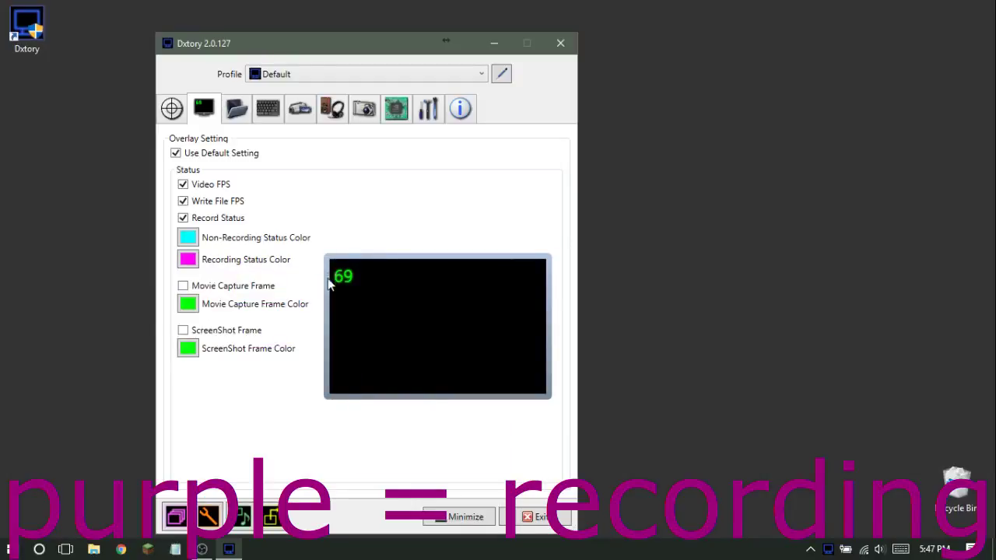
- Add the wtfdxtory folder inside the Videos library as the save folder for movies
left_click(241, 116)
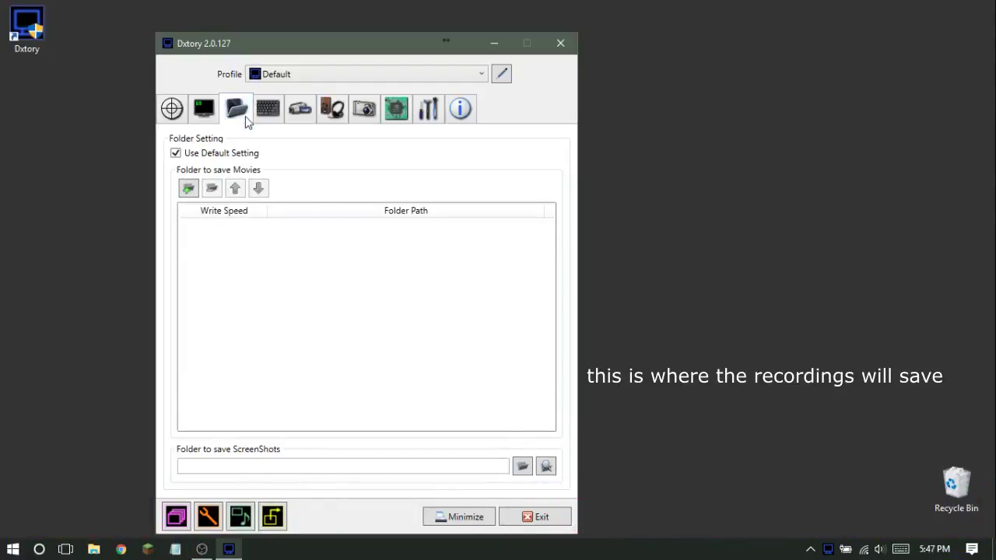
left_click(189, 191)
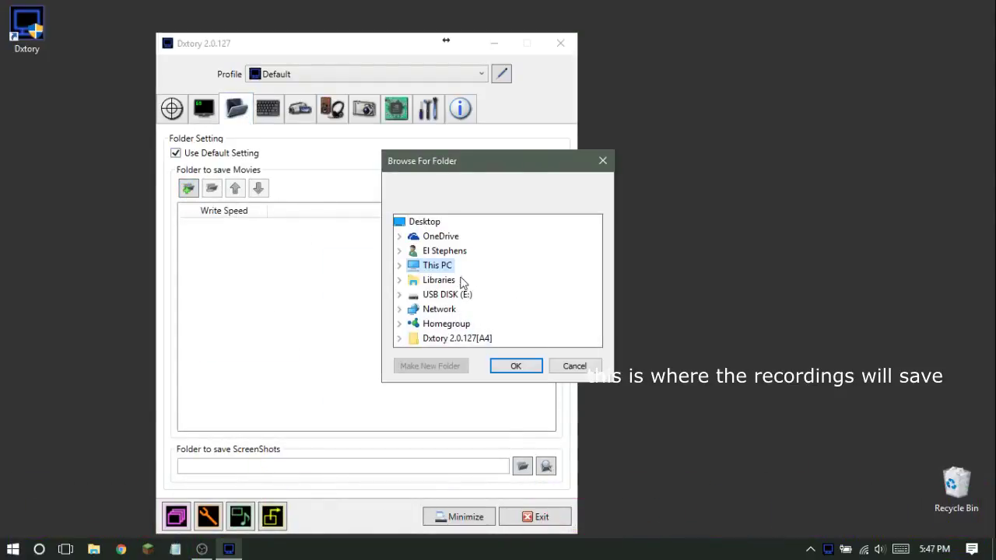
double_click(445, 280)
double_click(449, 338)
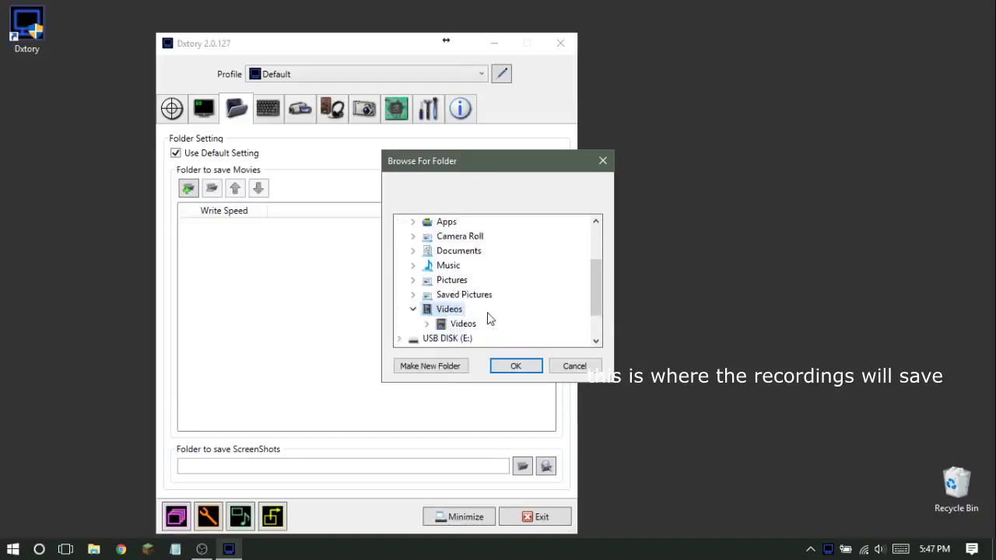
double_click(464, 296)
left_click(481, 282)
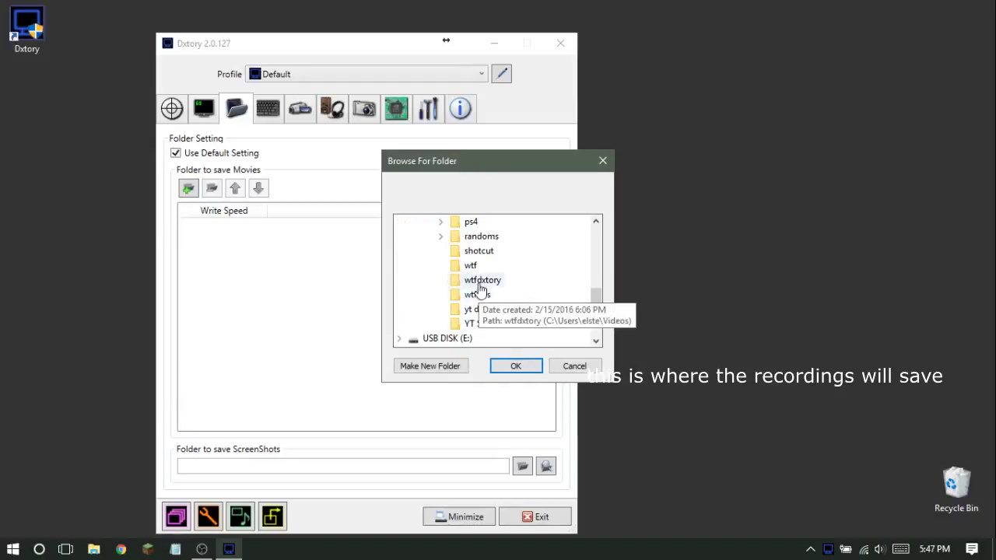
left_click(513, 364)
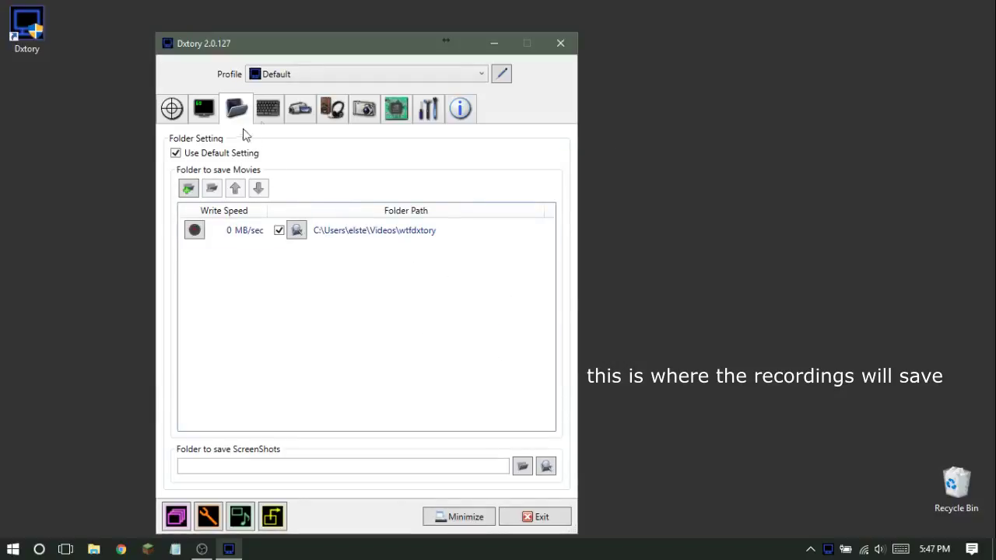
- Assign Shift + F9 as the hotkey for starting and stopping movie capture
left_click(268, 117)
left_click(426, 187)
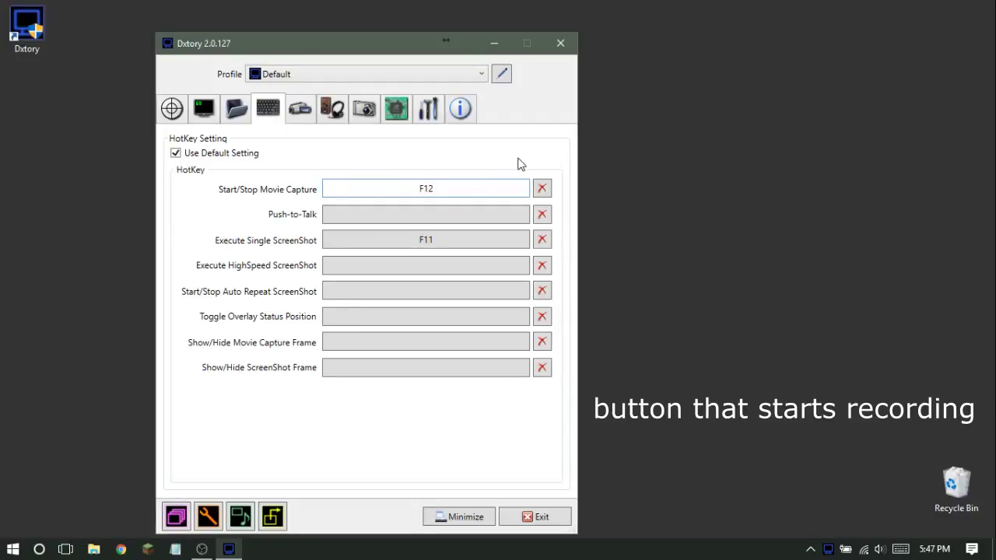
key("shift+F8")
- Set the movie frame rate to 48 fps and include the mouse cursor in recordings
left_click(299, 109)
double_click(484, 189)
type("48")
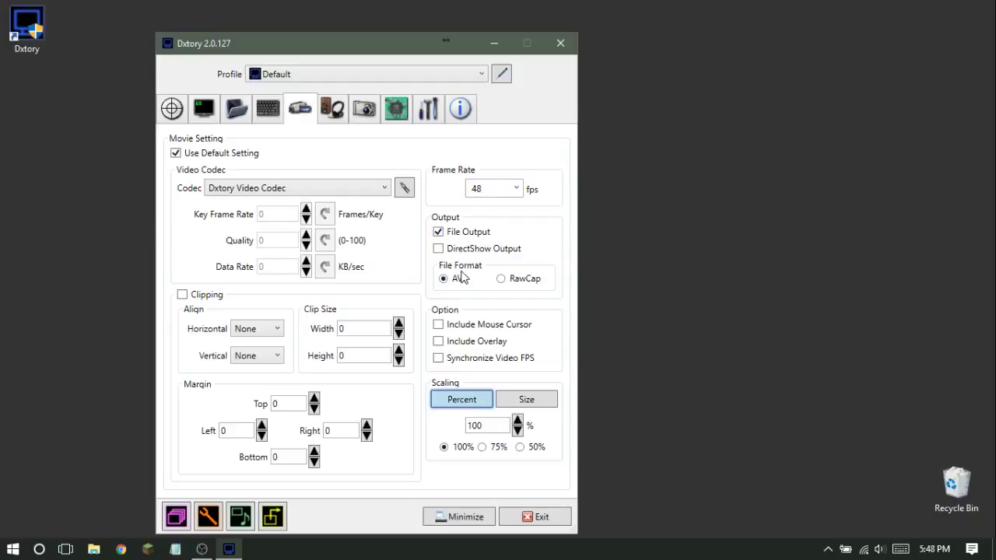
left_click(440, 326)
- Scale the recorded movie by size, with a width of 1280 and a height of 720
left_click(520, 401)
double_click(495, 425)
type("1280")
double_click(495, 453)
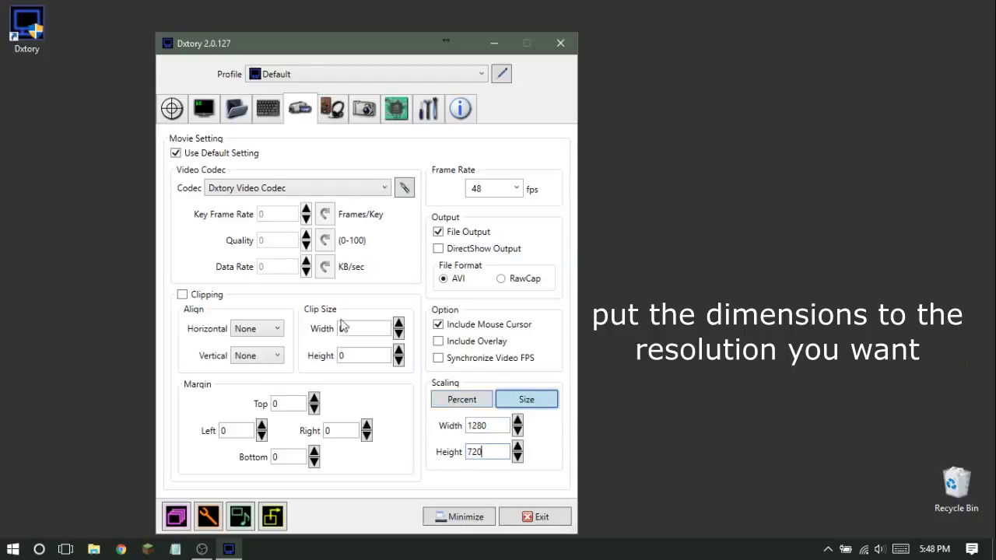
- Keep Dxtory Video Codec as the video codec and accept its RGB - True Quality format without compression
left_click(291, 190)
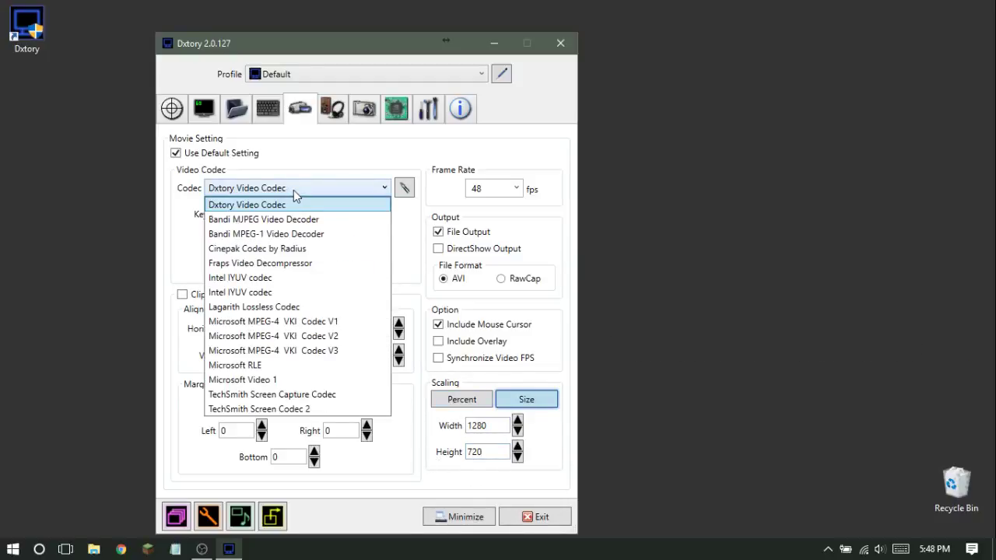
left_click(295, 190)
left_click(404, 188)
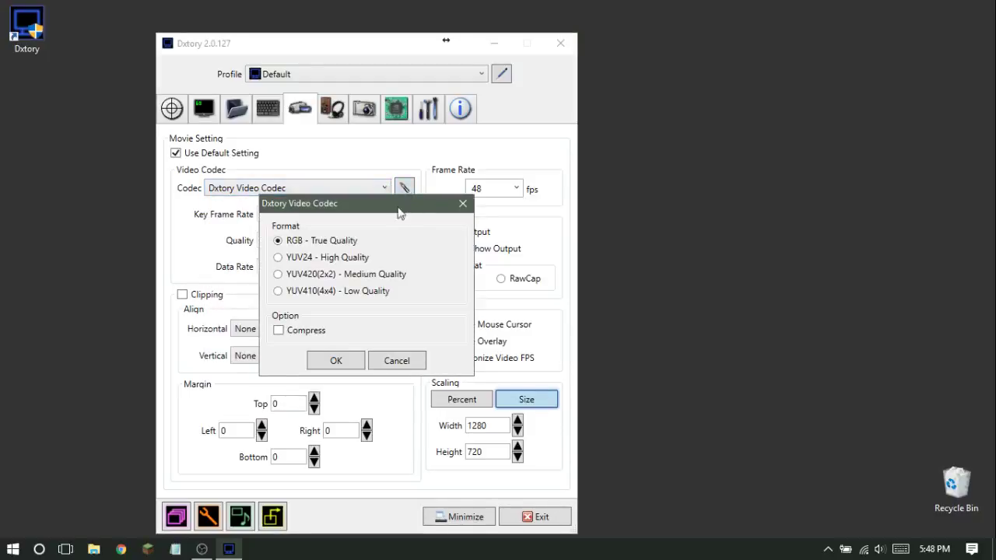
left_click(335, 360)
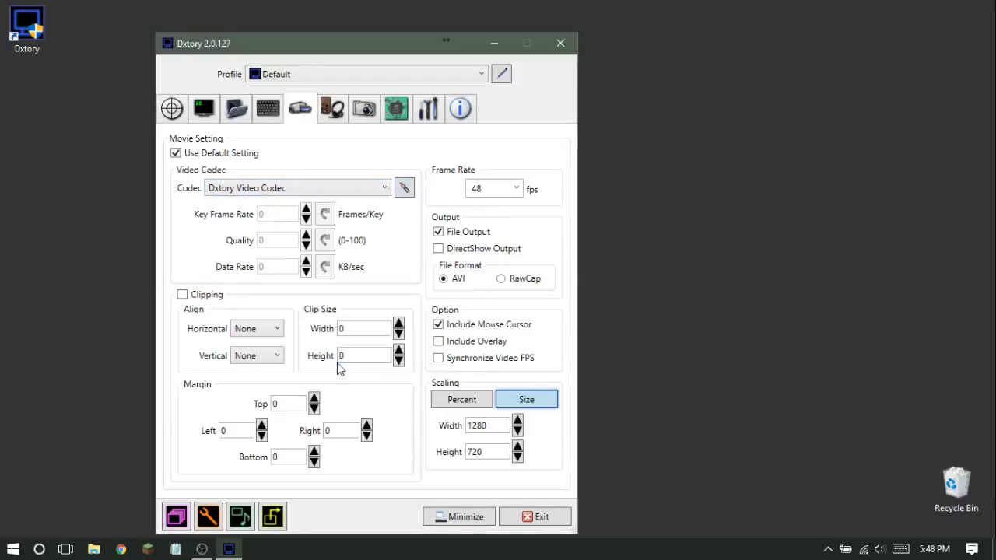
- Choose the USB Audio Device microphone as the recording device for the first audio track
left_click(335, 110)
left_click(323, 244)
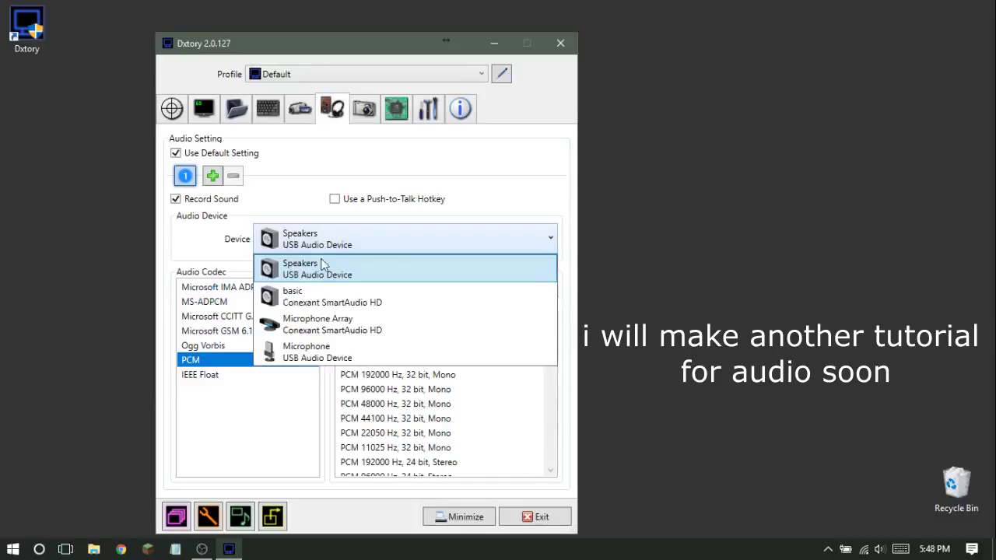
left_click(336, 356)
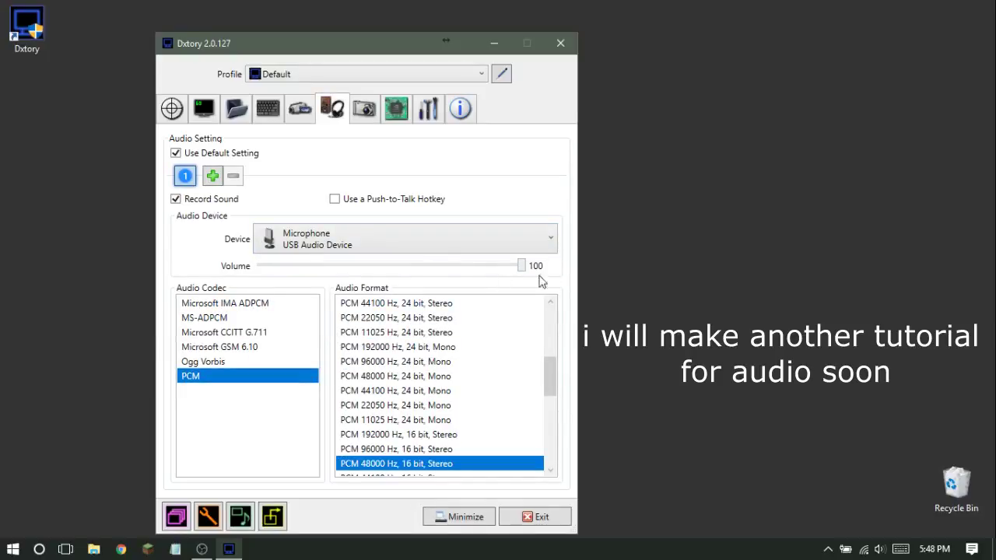
scroll(381, 420, "down", 1)
- Add a second audio track that records from the USB Audio Device speakers
left_click(215, 176)
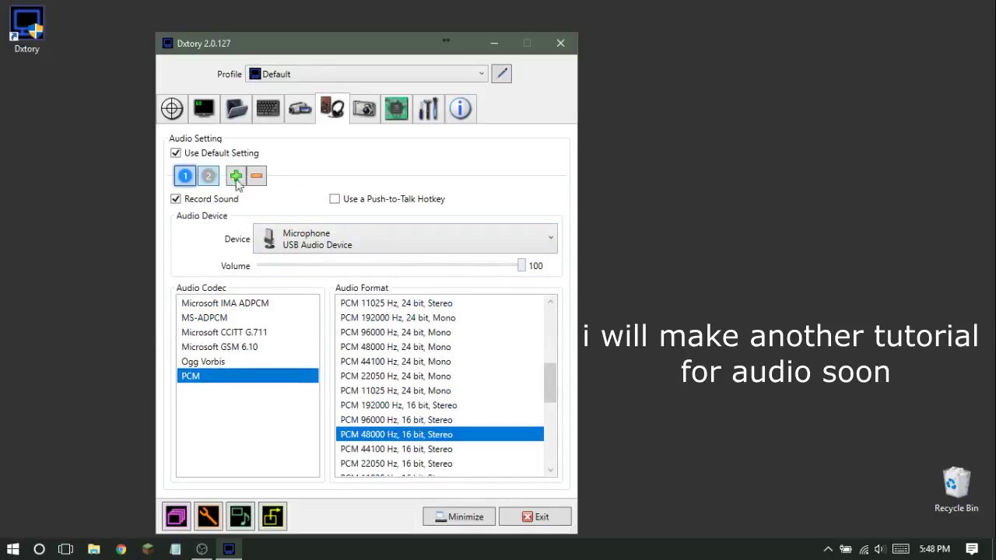
left_click(291, 237)
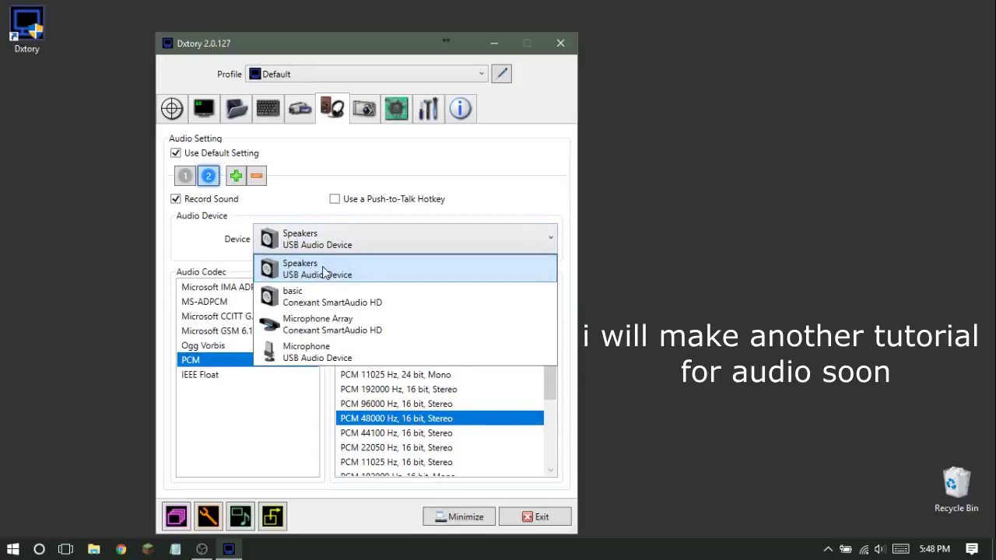
left_click(339, 264)
- Look over the advanced options and turn off hiding the taskbar button when minimized in the global settings
left_click(394, 111)
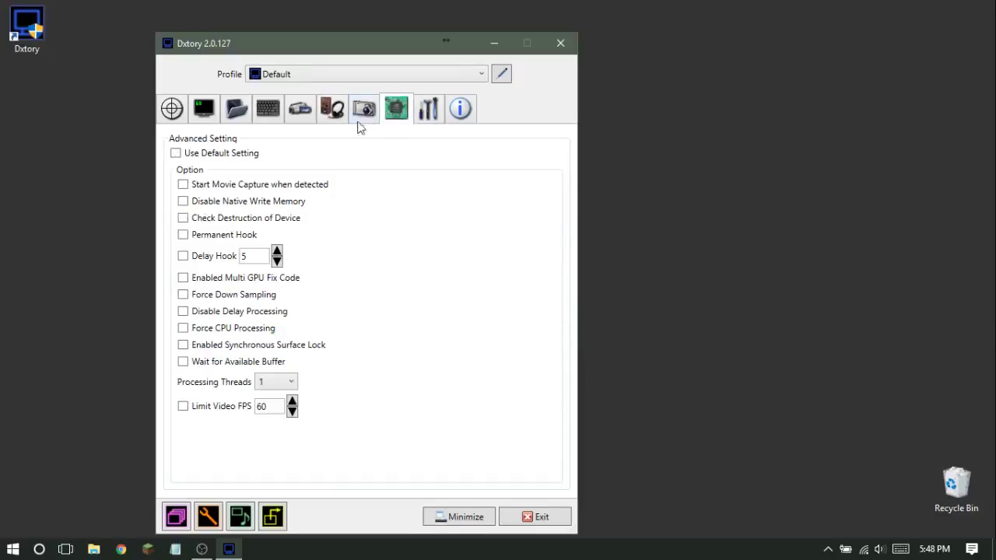
left_click(432, 111)
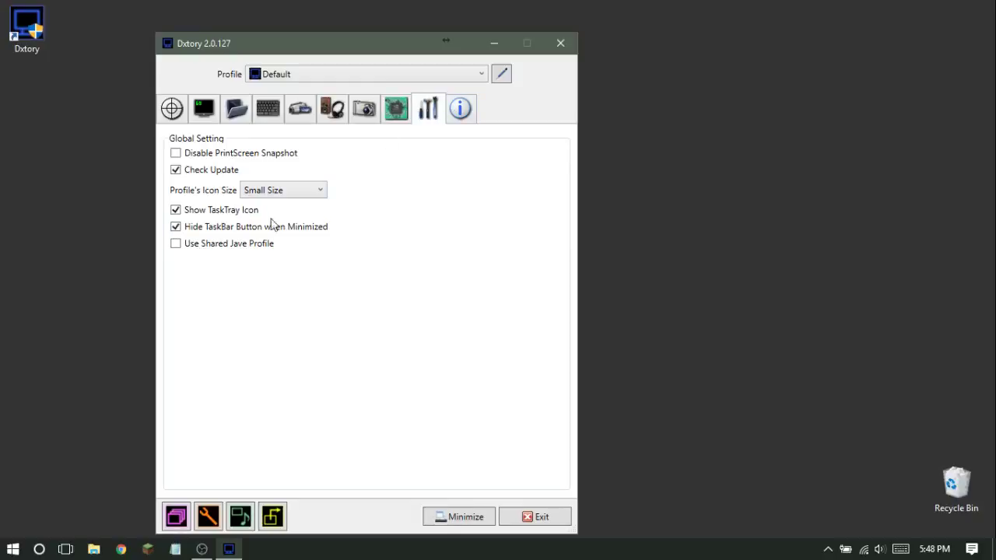
left_click(175, 226)
- Review the license information and the assigned hotkeys
left_click(470, 111)
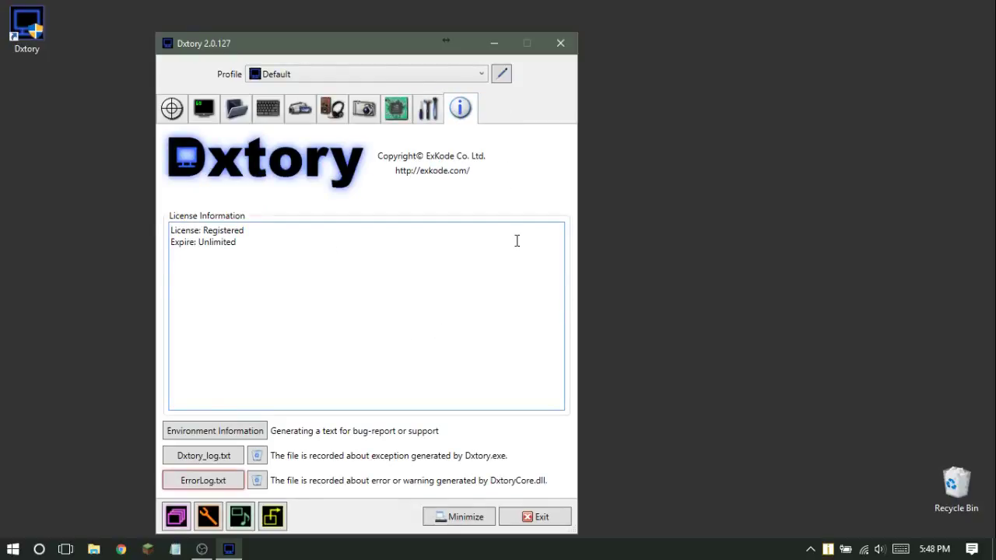
left_click(282, 118)
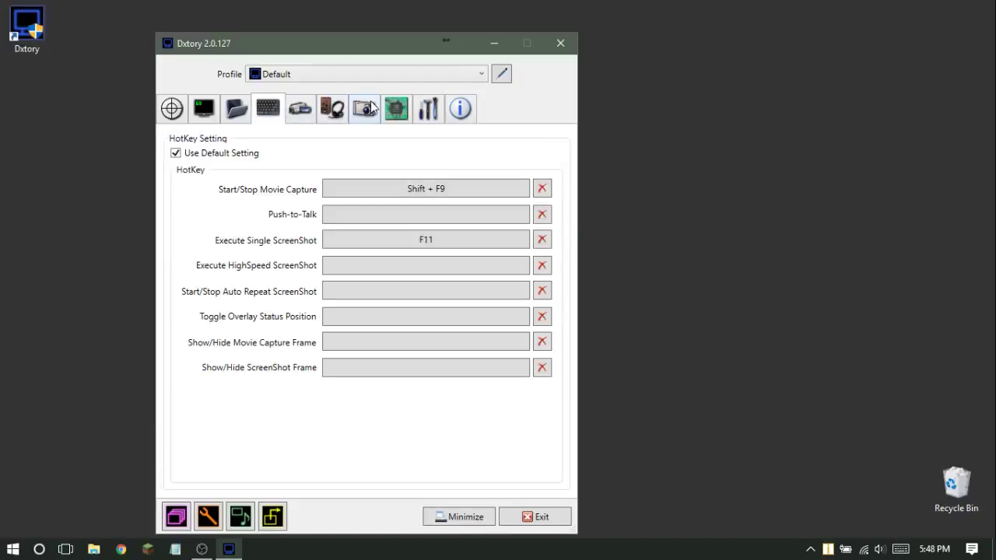